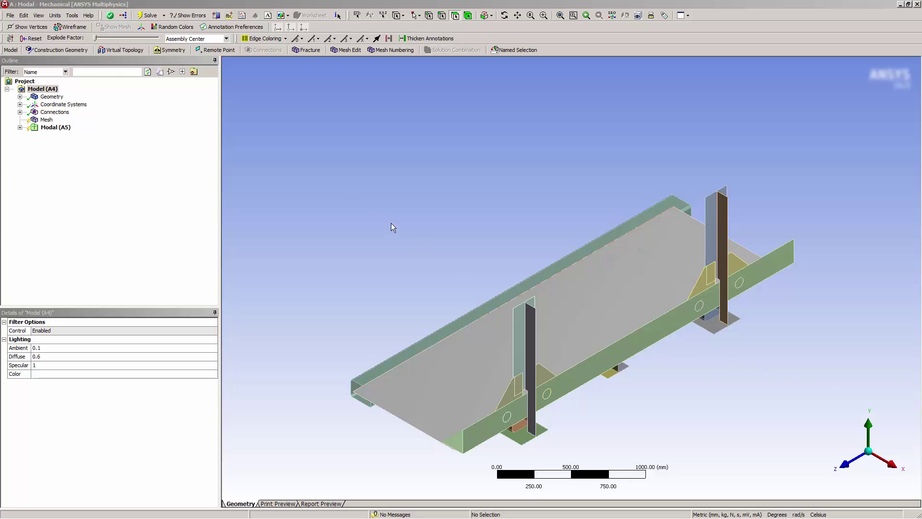
# - Expand Geometry and select each of the 16 surface bodies in turn to locate them
pyautogui.click(20, 97)
pyautogui.click(69, 89)
pyautogui.click(69, 96)
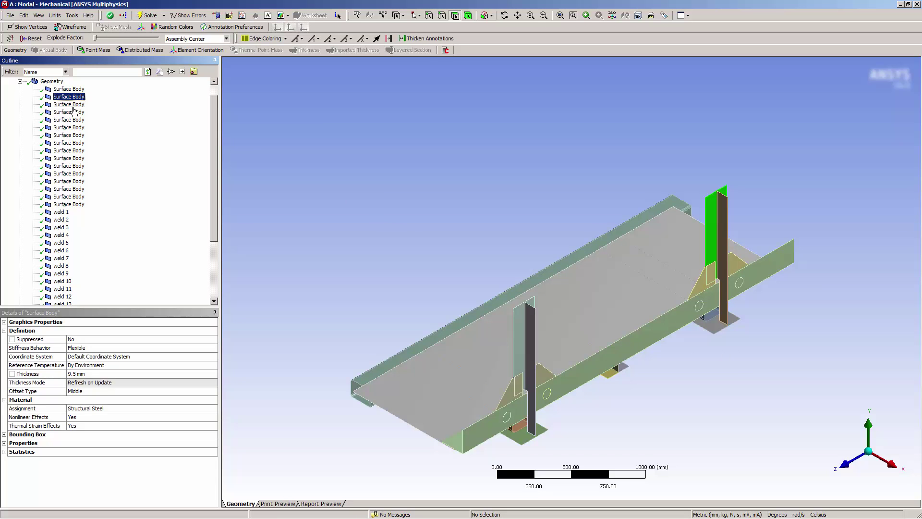
pyautogui.click(73, 106)
pyautogui.click(73, 115)
pyautogui.click(71, 122)
pyautogui.click(71, 129)
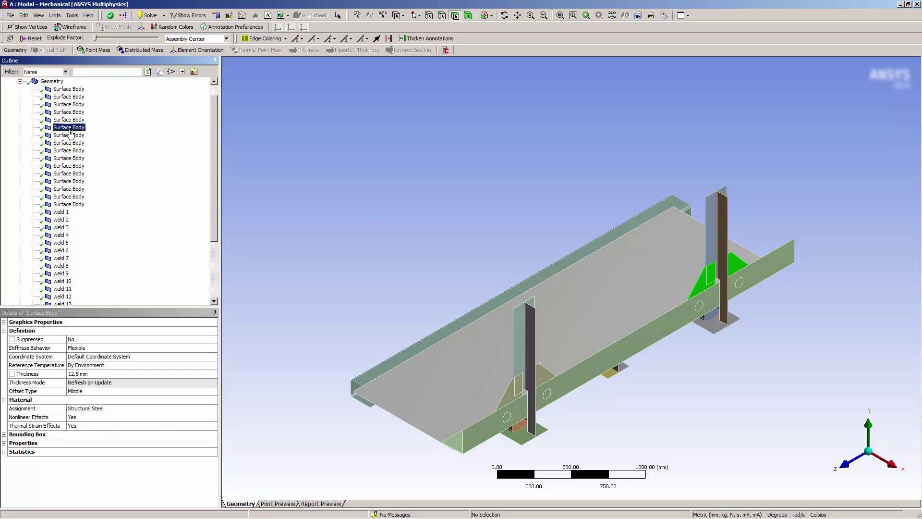
pyautogui.click(70, 135)
pyautogui.click(69, 142)
pyautogui.click(69, 151)
pyautogui.click(67, 165)
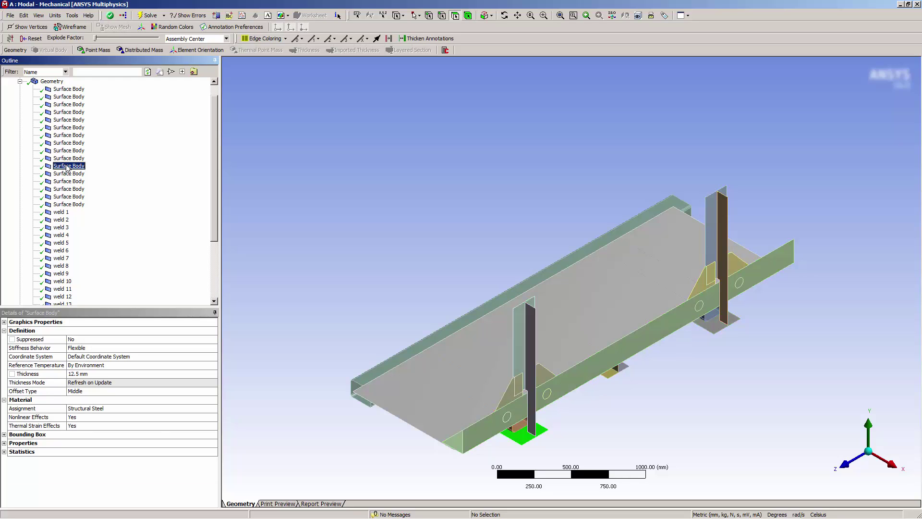
pyautogui.click(67, 174)
pyautogui.click(68, 181)
pyautogui.click(69, 189)
pyautogui.click(70, 196)
pyautogui.click(69, 204)
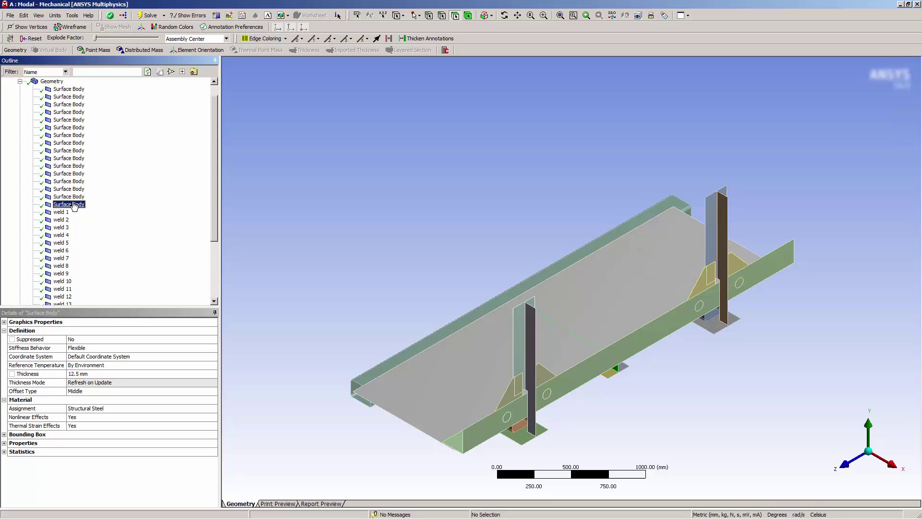
# - Hide all 16 surface bodies to view only the welds, then show them again
pyautogui.keyDown('shift'); pyautogui.click(66, 91); pyautogui.keyUp('shift')
pyautogui.rightClick(66, 98)
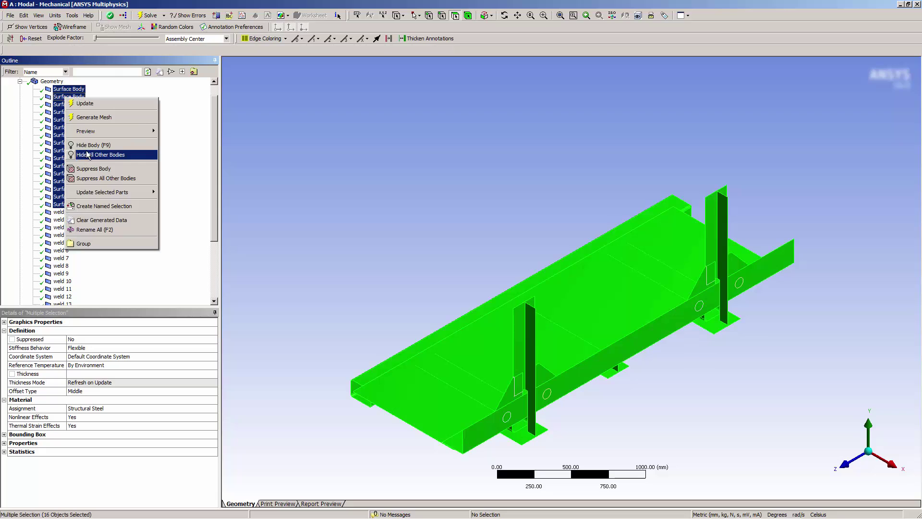
pyautogui.click(90, 146)
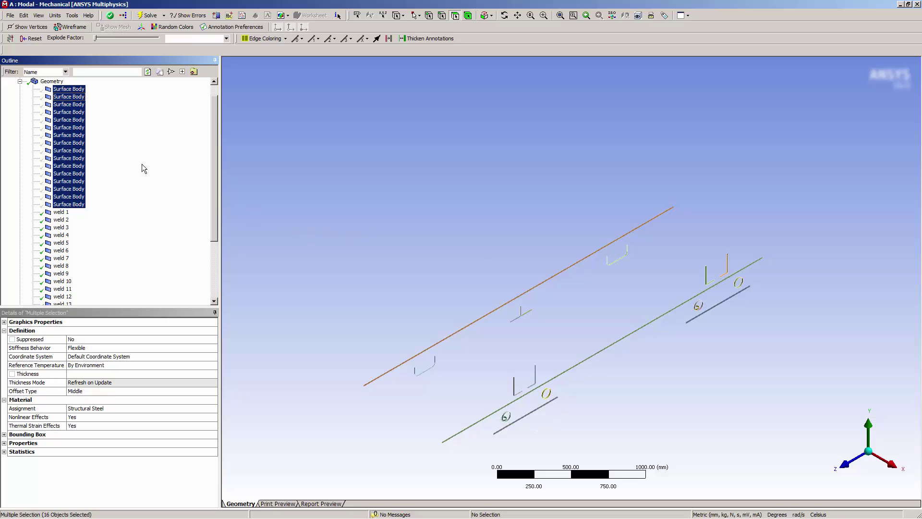
pyautogui.rightClick(71, 125)
pyautogui.click(99, 171)
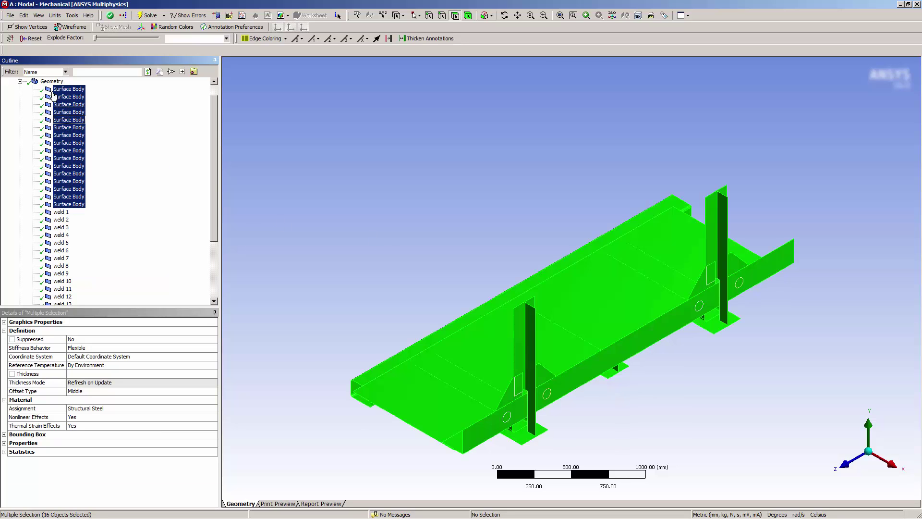
pyautogui.click(51, 81)
pyautogui.click(19, 81)
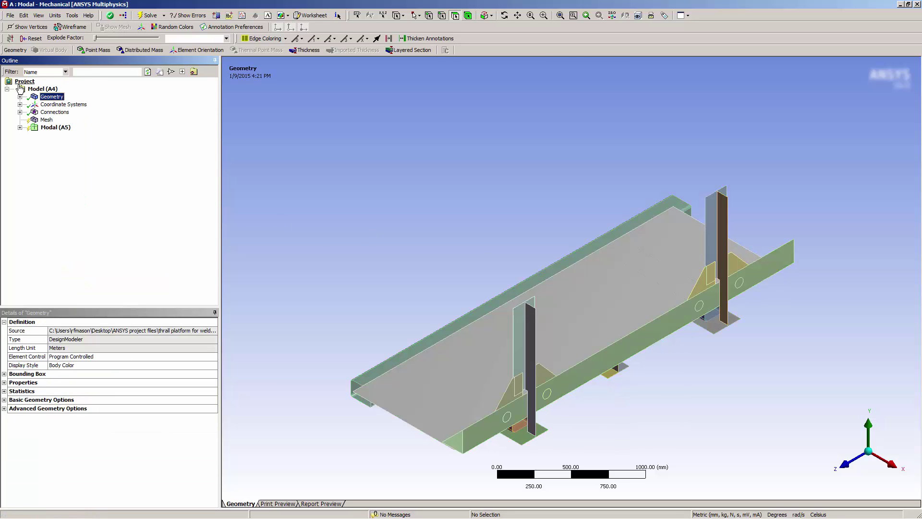
# - Inspect the model with edges coloured by connection, then return to body colouring
pyautogui.click(265, 38)
pyautogui.click(267, 63)
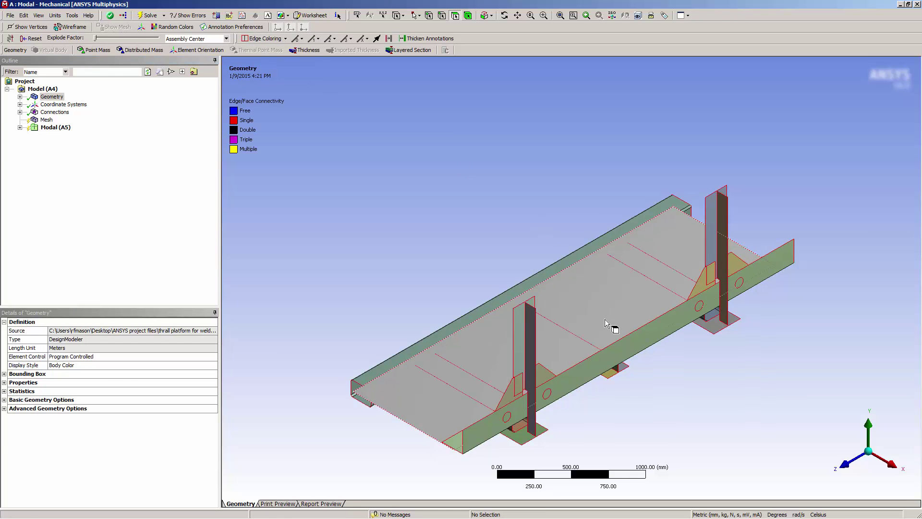
pyautogui.moveTo(604, 319); pyautogui.dragTo(832, 316, button='middle')
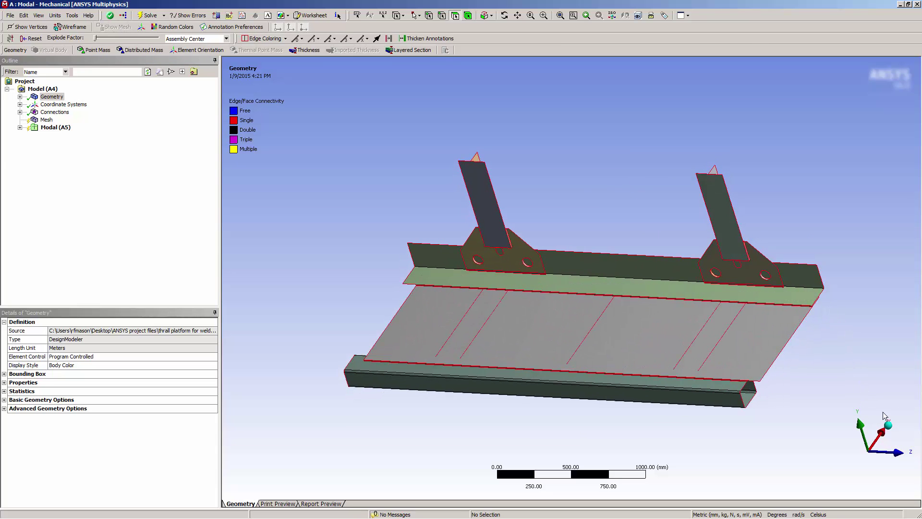
pyautogui.click(889, 429)
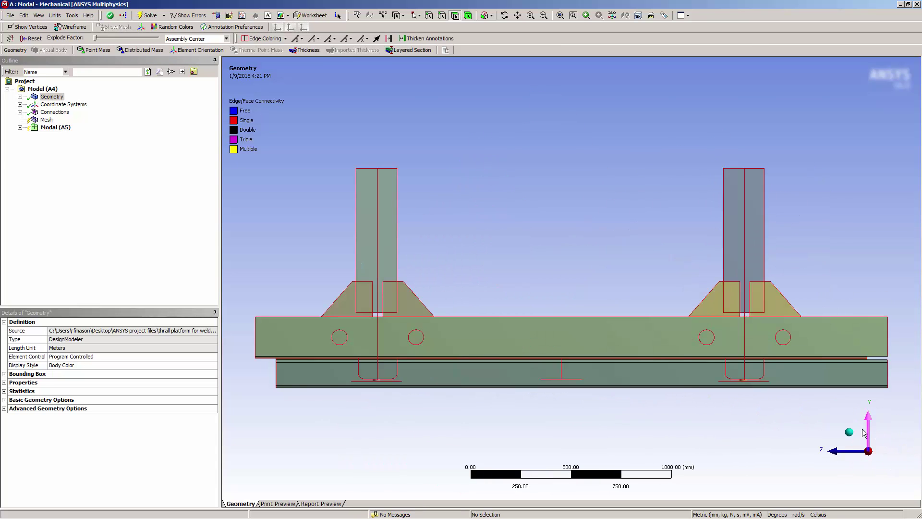
pyautogui.click(851, 435)
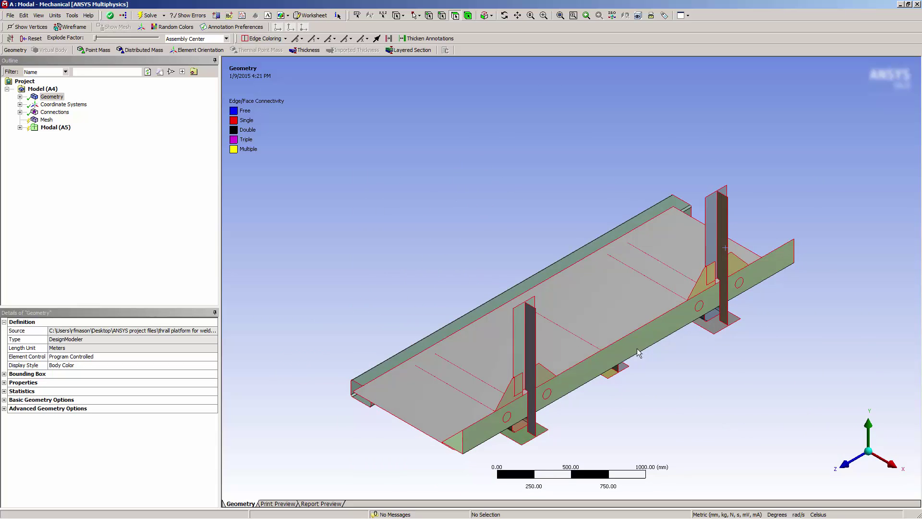
pyautogui.click(263, 39)
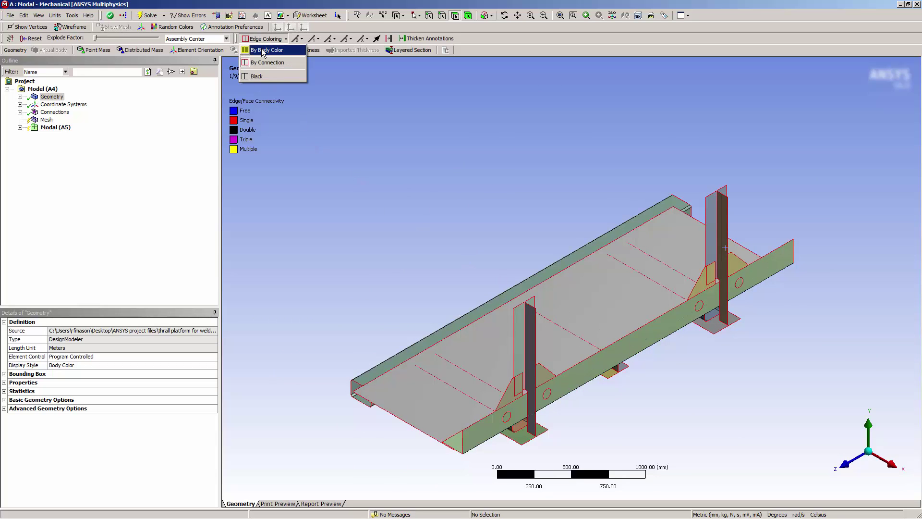
pyautogui.click(264, 47)
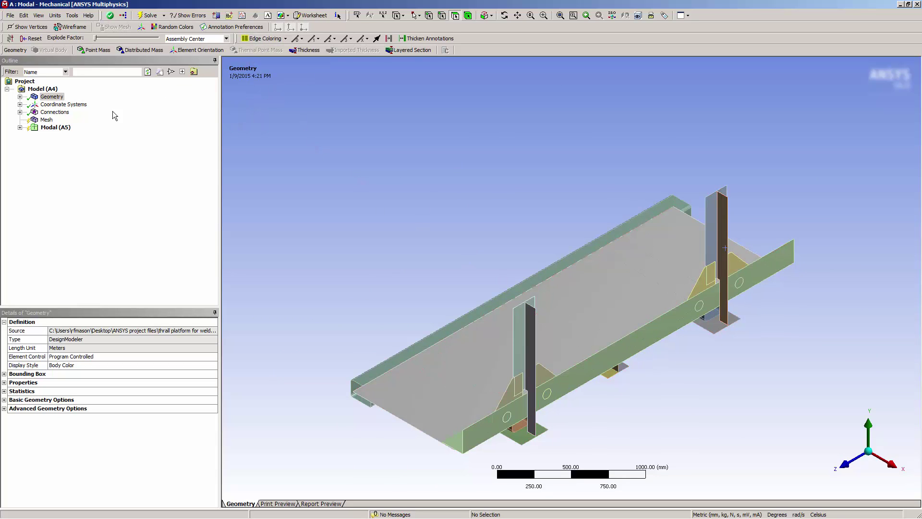
# - Turn Automatic Mesh Based Defeaturing Off and set Use Advanced Size Function to On: Fixed
pyautogui.click(47, 120)
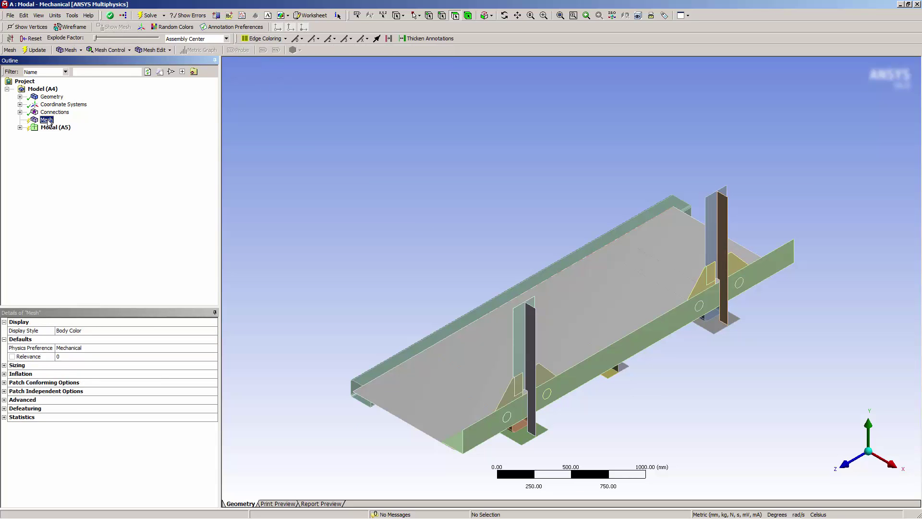
pyautogui.click(5, 410)
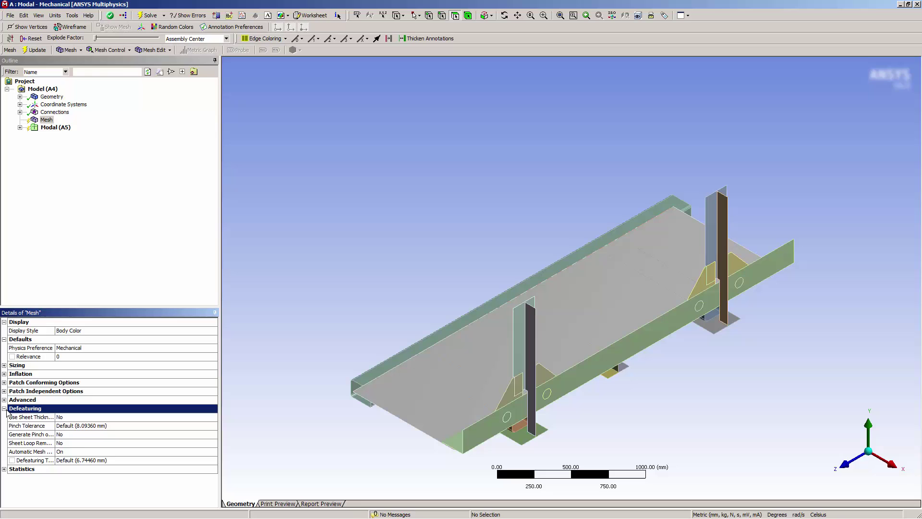
pyautogui.click(84, 452)
pyautogui.doubleClick(84, 454)
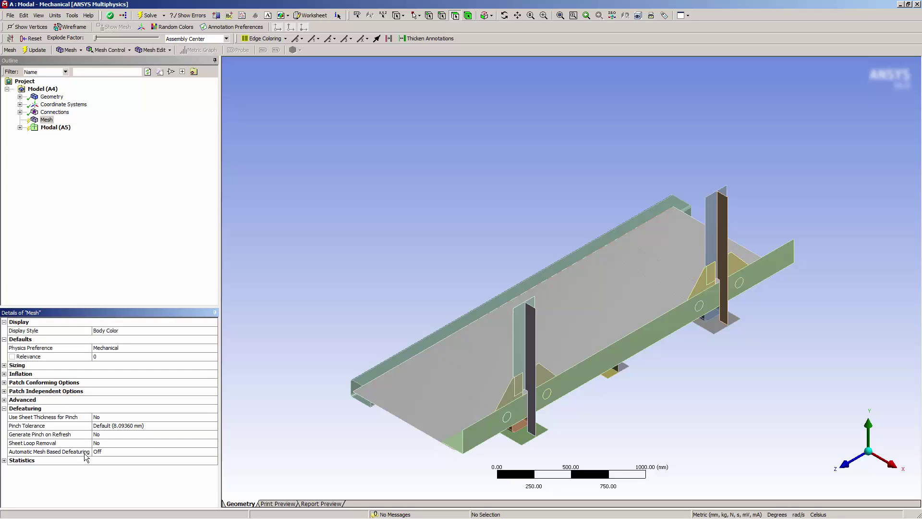
pyautogui.click(4, 366)
pyautogui.click(189, 374)
pyautogui.click(205, 374)
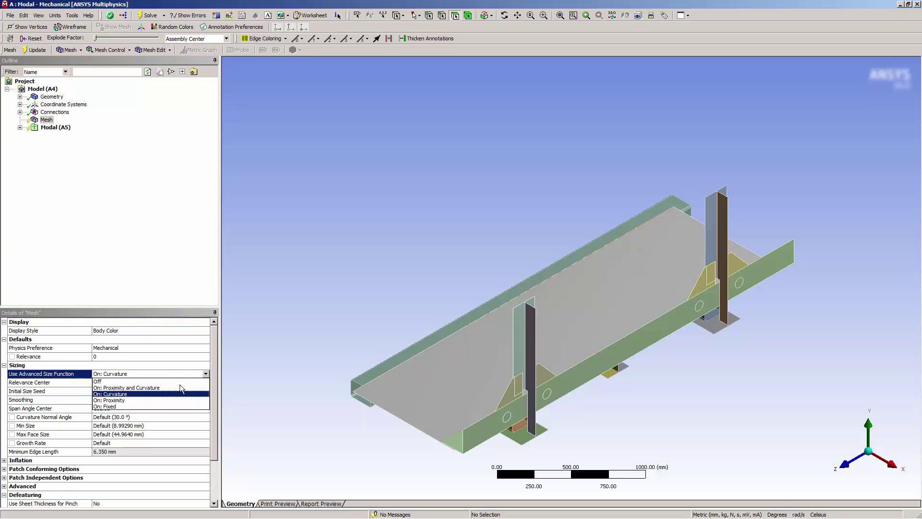
pyautogui.click(117, 407)
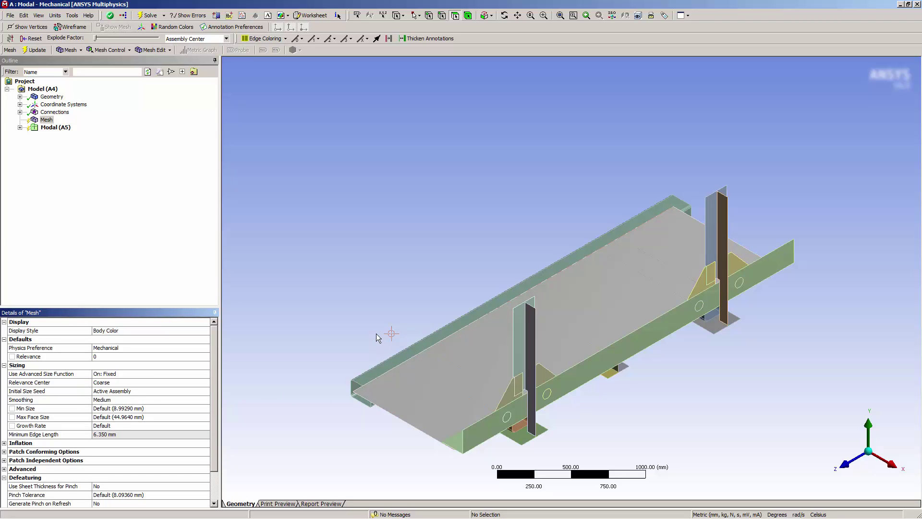
# - Measure the short edge at a plate corner from the underside view
pyautogui.moveTo(376, 334); pyautogui.dragTo(412, 404, button='middle')
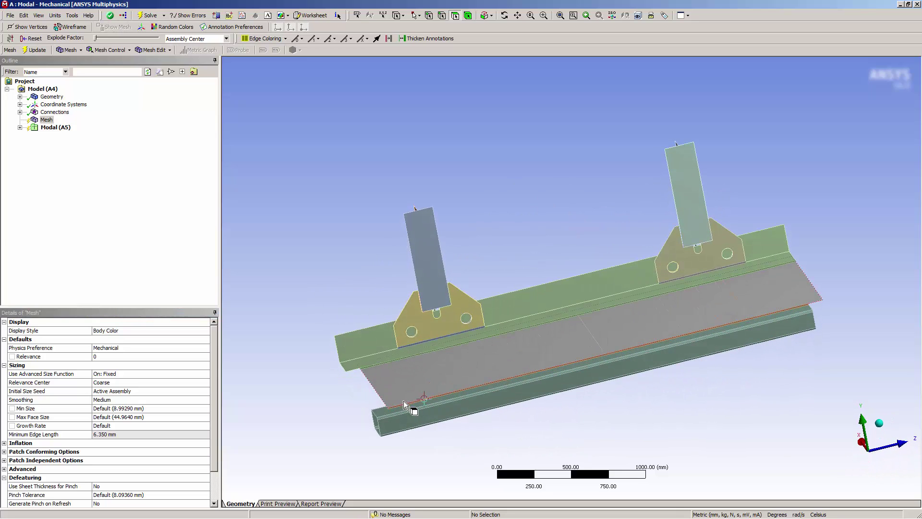
pyautogui.scroll(5, 410, 388)
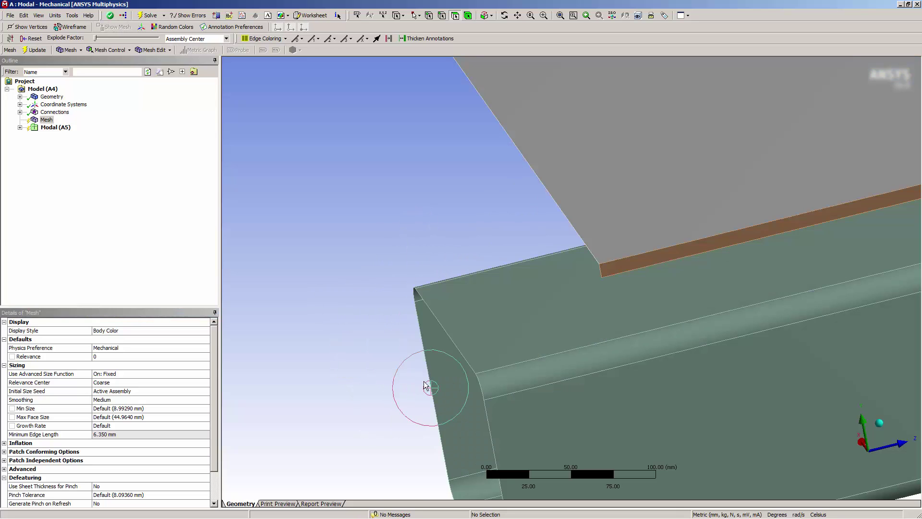
pyautogui.click(442, 15)
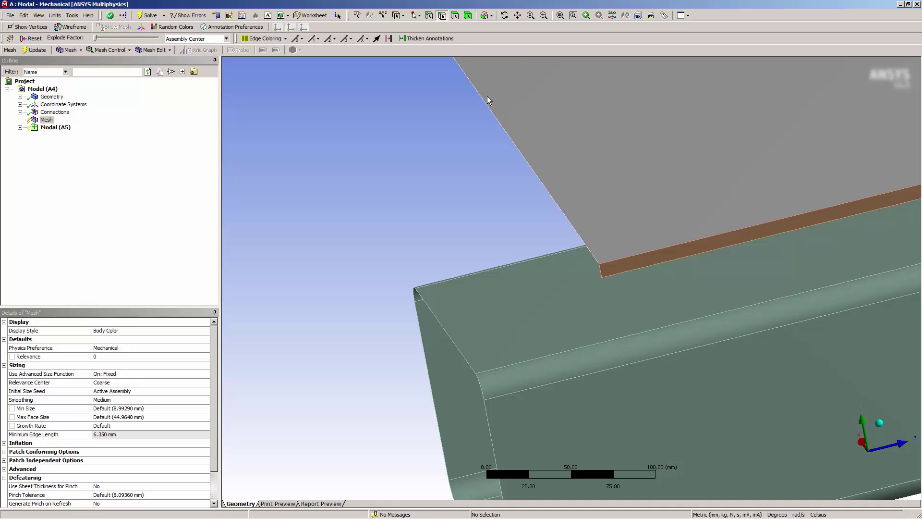
pyautogui.click(602, 272)
pyautogui.click(879, 423)
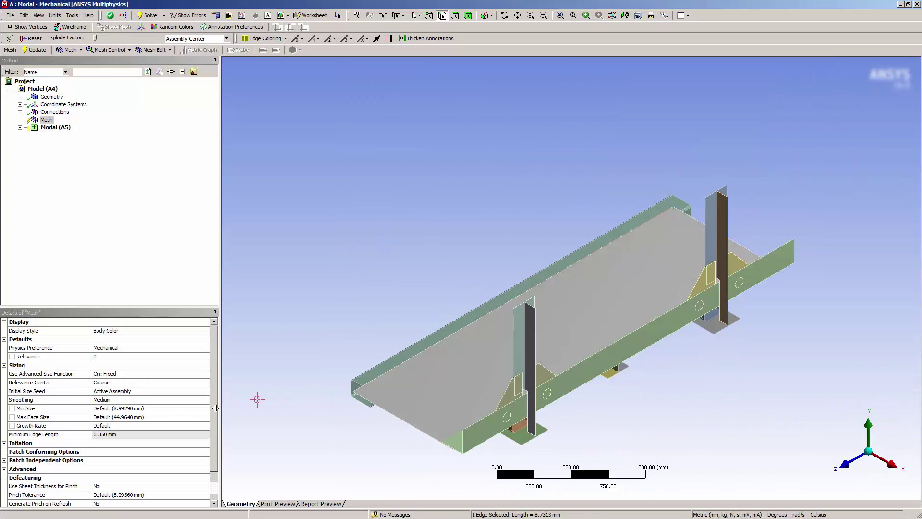
# - Set mesh Min Size and Max Face Size both to 30 mm
pyautogui.click(169, 410)
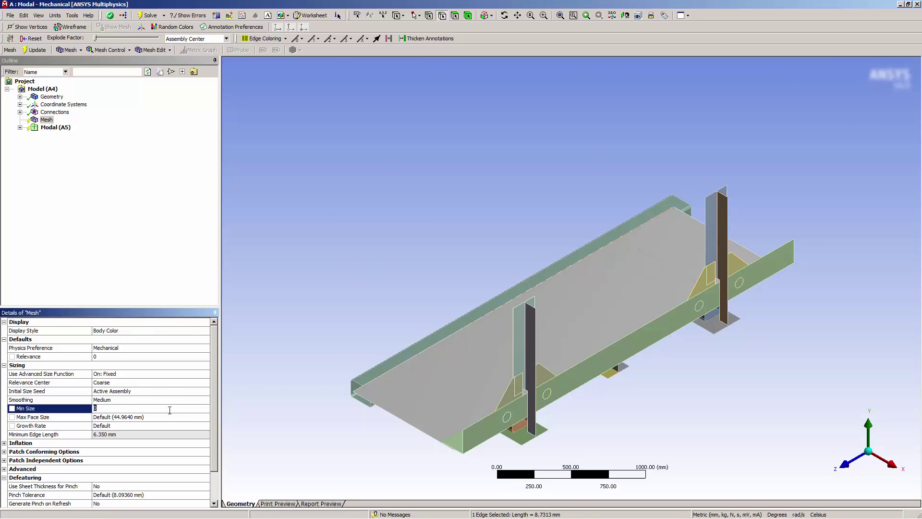
pyautogui.write('30')
pyautogui.press('Return')
pyautogui.click(142, 415)
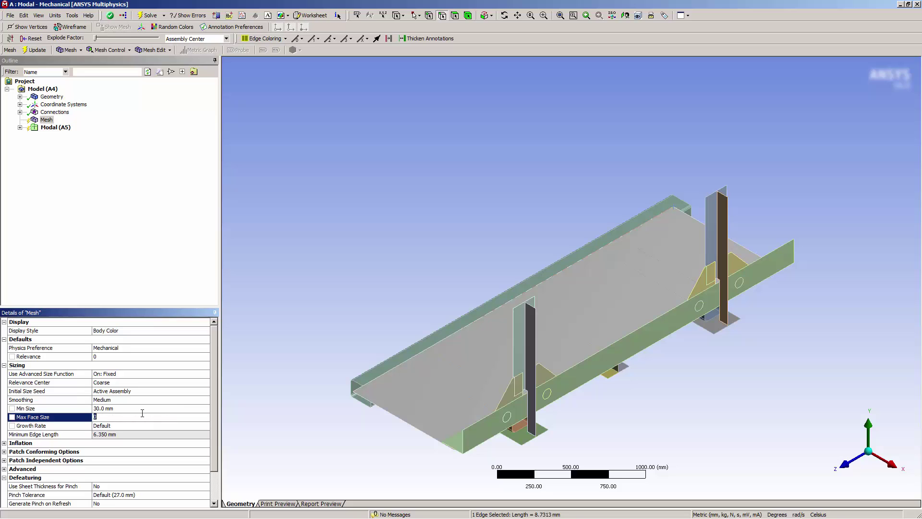
pyautogui.write('30')
pyautogui.press('Return')
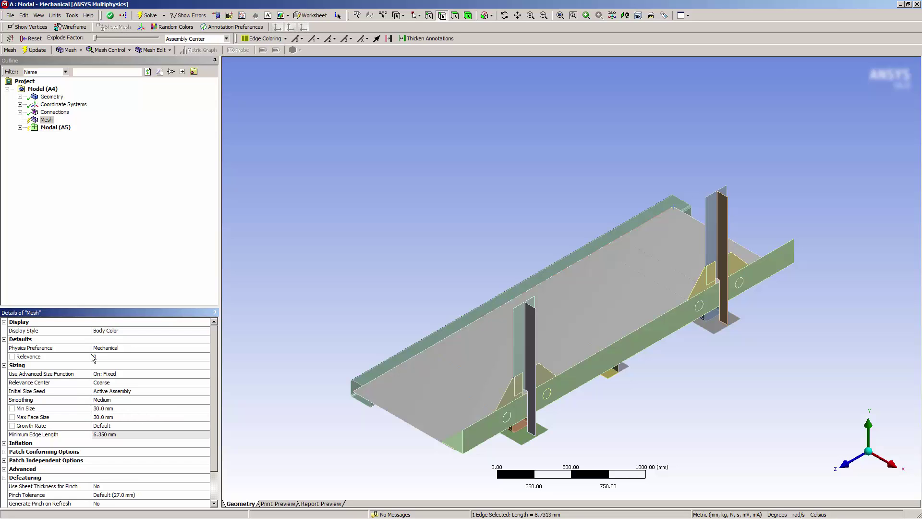
# - Generate the mesh for all bodies of the platform
pyautogui.click(49, 121)
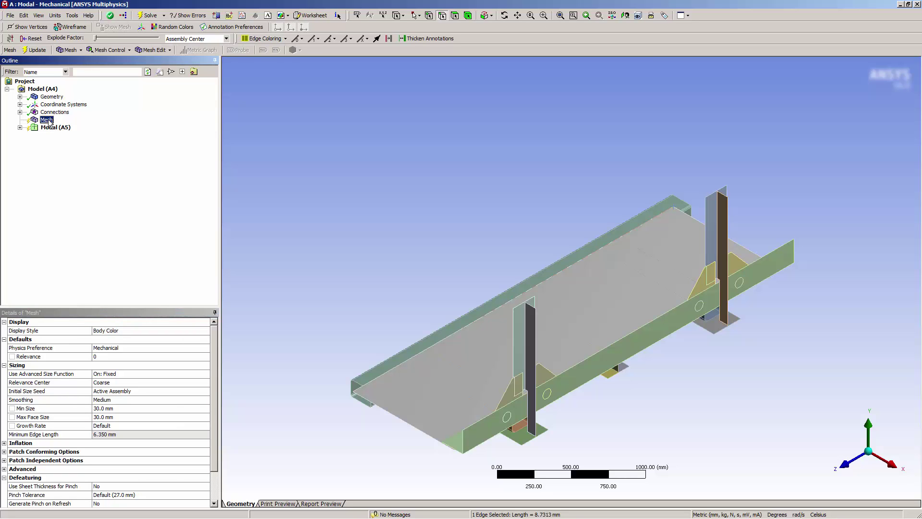
pyautogui.rightClick(48, 120)
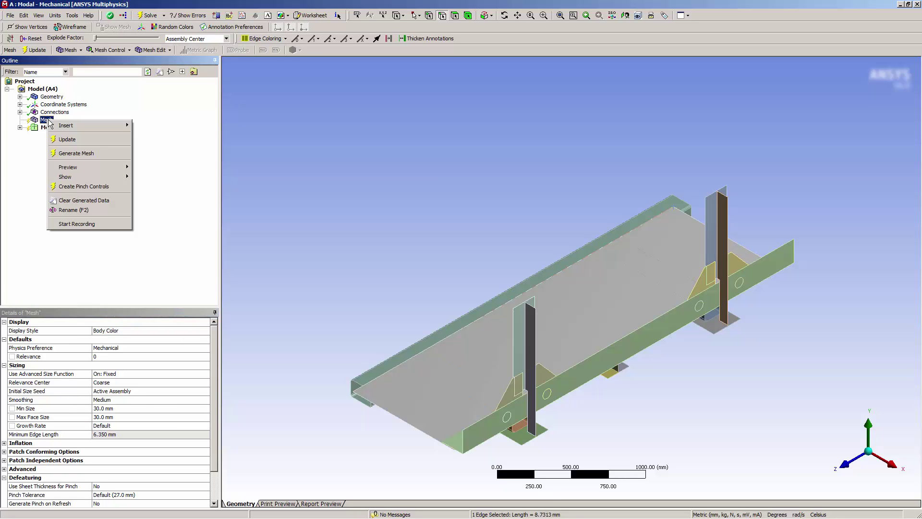
pyautogui.click(71, 152)
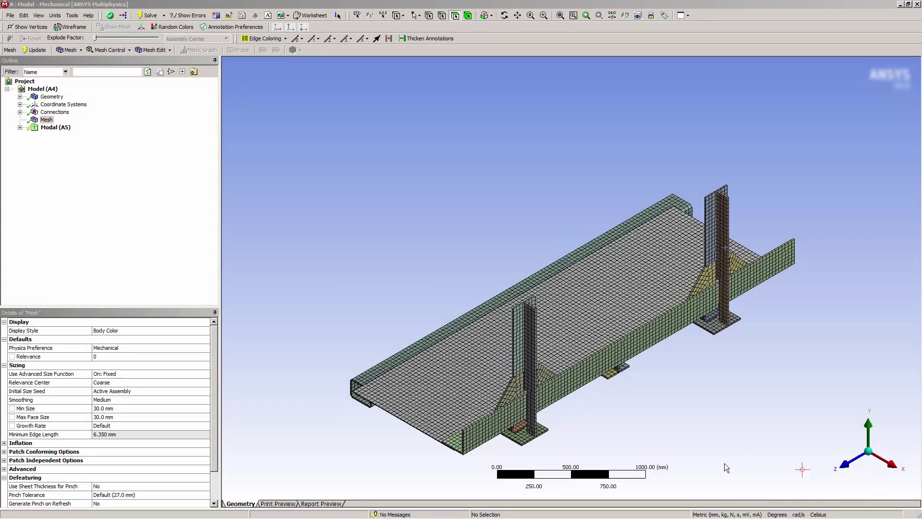
# - Inspect the generated mesh from a low side view and a zoomed corner
pyautogui.moveTo(367, 336)
pyautogui.mouseDown(button='middle')
pyautogui.moveTo(475, 303)
pyautogui.moveTo(434, 316)
pyautogui.mouseUp(button='middle')
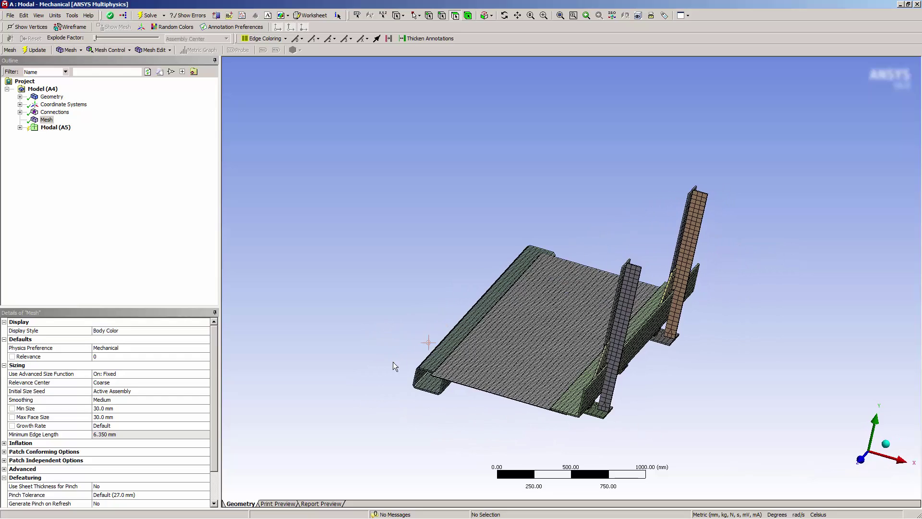
pyautogui.moveTo(393, 362); pyautogui.dragTo(480, 337, button='right')
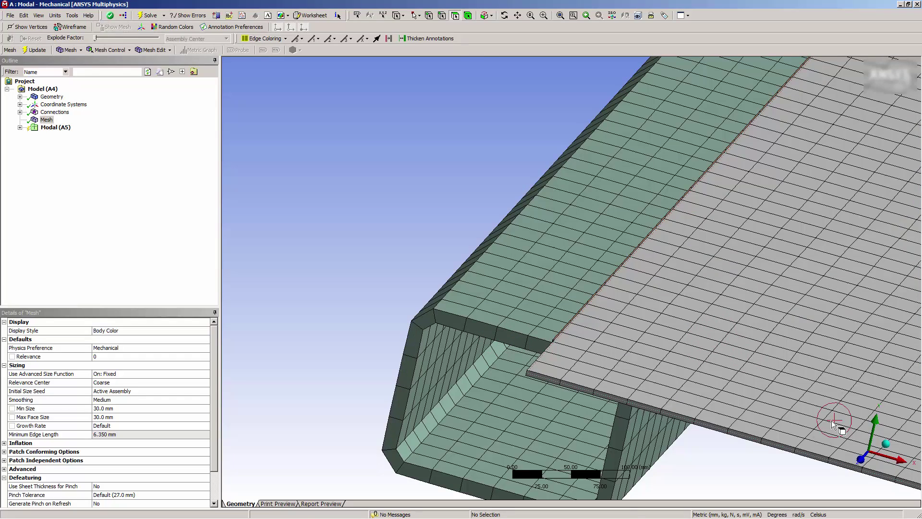
pyautogui.click(886, 443)
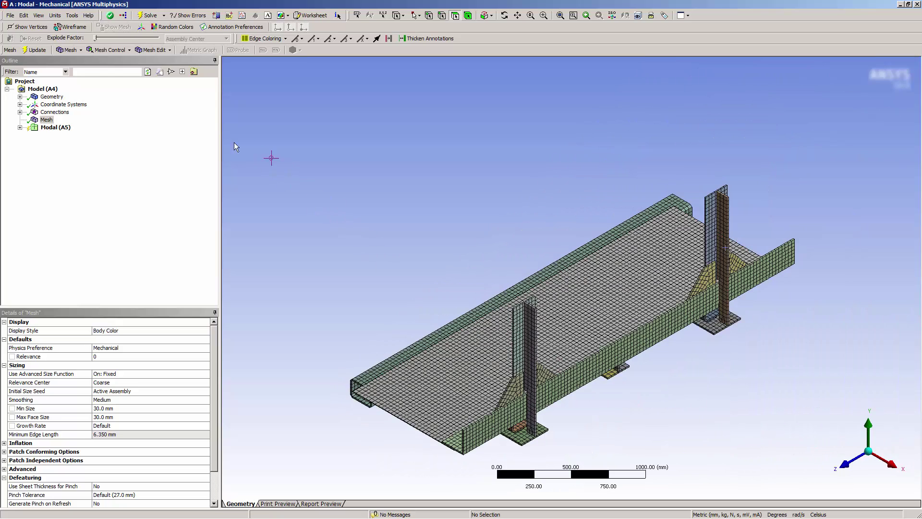
# - Insert a Mesh Connection Group with Tolerance Type set to Value and a 5 mm tolerance
pyautogui.click(161, 50)
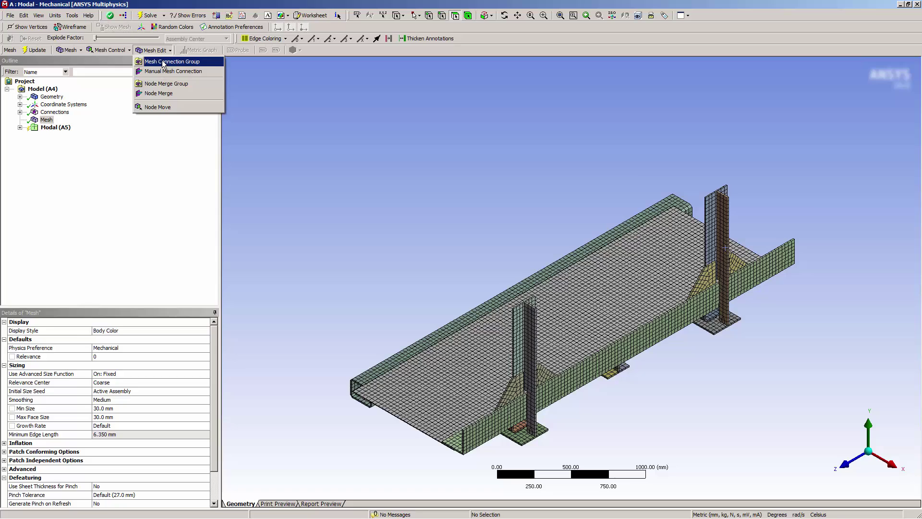
pyautogui.click(163, 62)
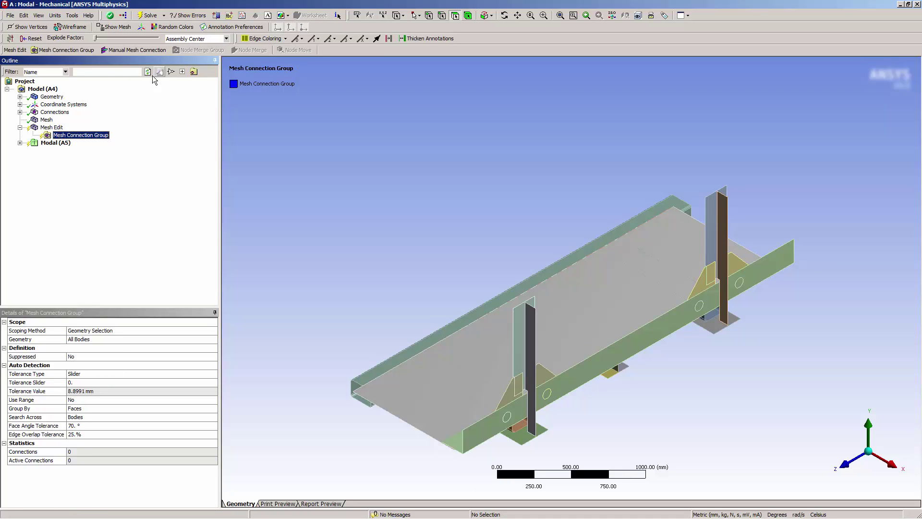
pyautogui.doubleClick(135, 373)
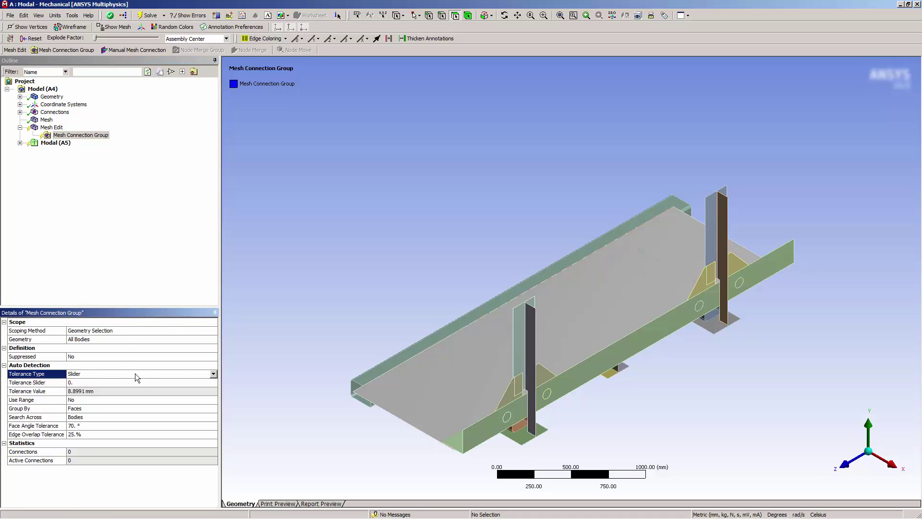
pyautogui.click(131, 383)
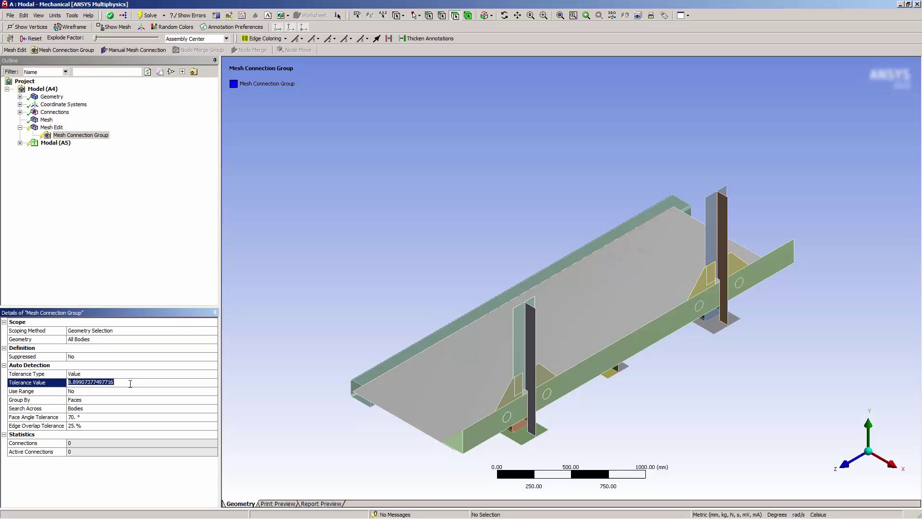
pyautogui.write('5.')
# - Run Detect Connections on the Mesh Connection Group, producing 51 connections
pyautogui.rightClick(57, 135)
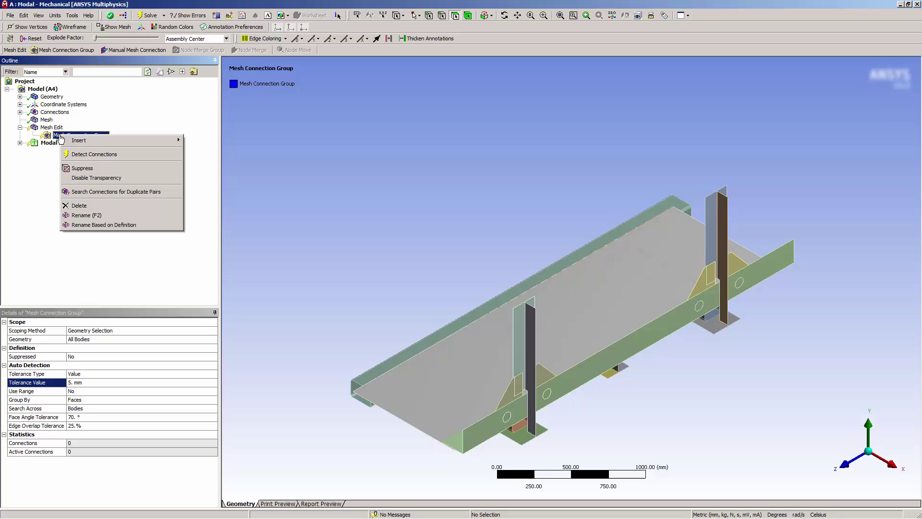
pyautogui.click(85, 155)
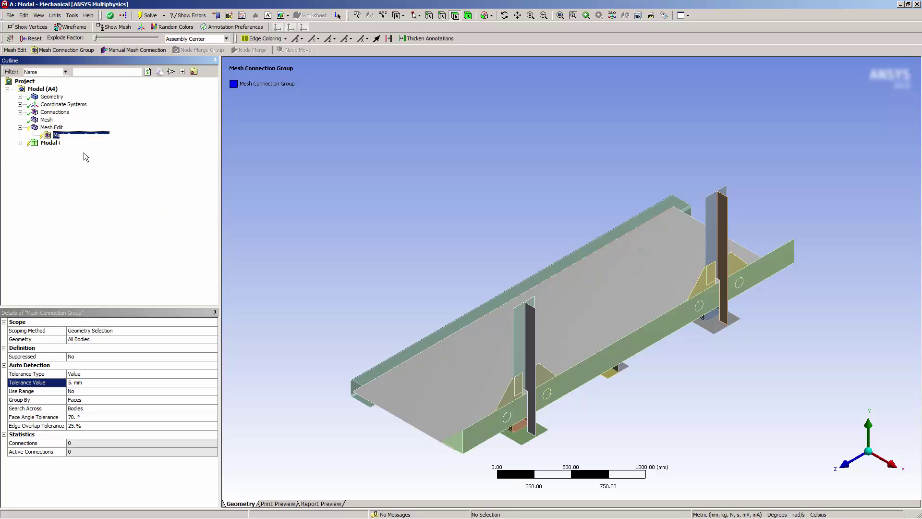
pyautogui.click(33, 135)
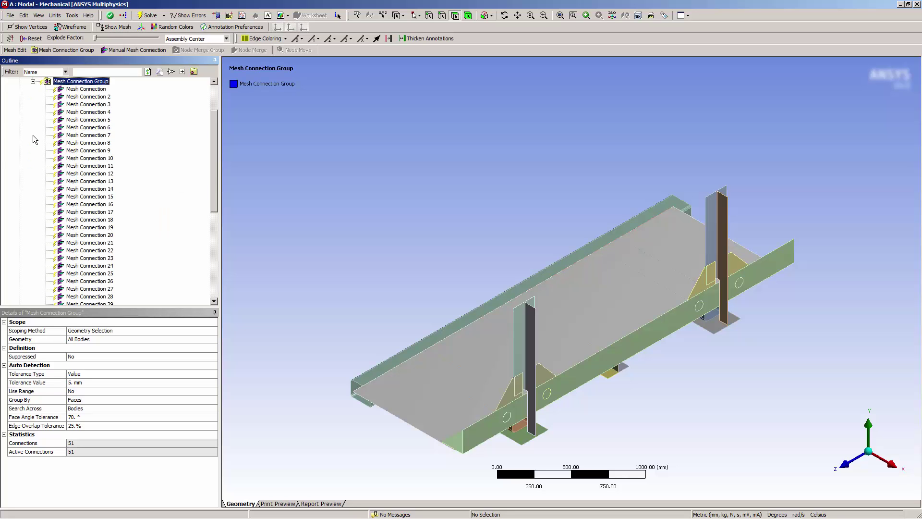
# - Inspect Mesh Connections 10, 17, 14, 13 and 12, then collapse the group
pyautogui.click(87, 104)
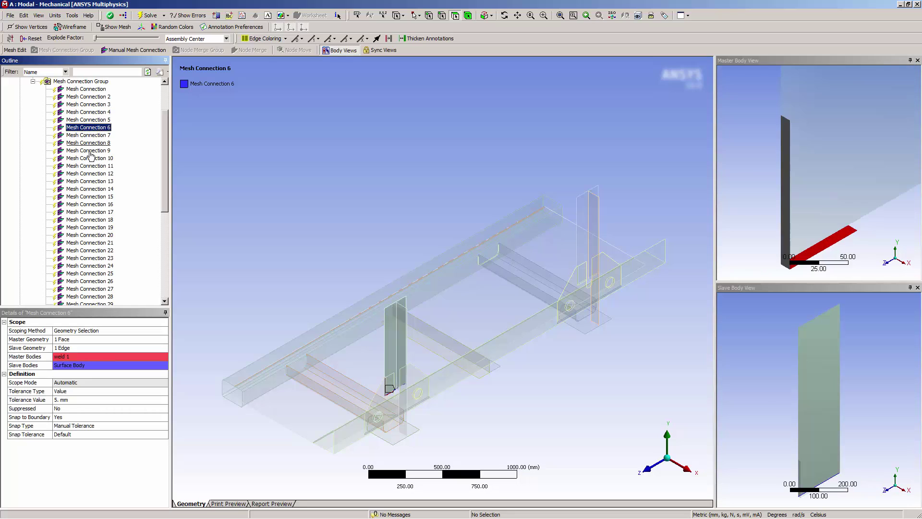
pyautogui.click(87, 158)
pyautogui.click(89, 212)
pyautogui.click(99, 189)
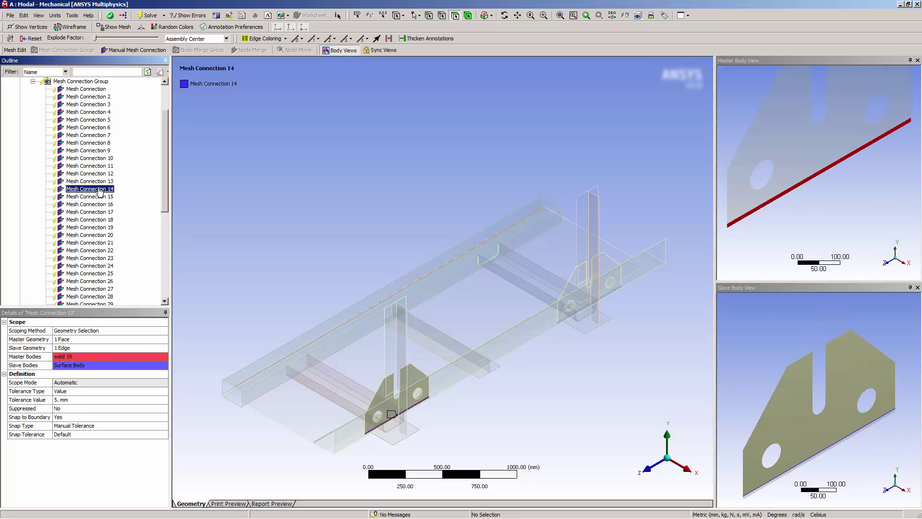
pyautogui.click(98, 181)
pyautogui.click(96, 174)
pyautogui.scroll(2, 97, 177)
pyautogui.scroll(1, 96, 176)
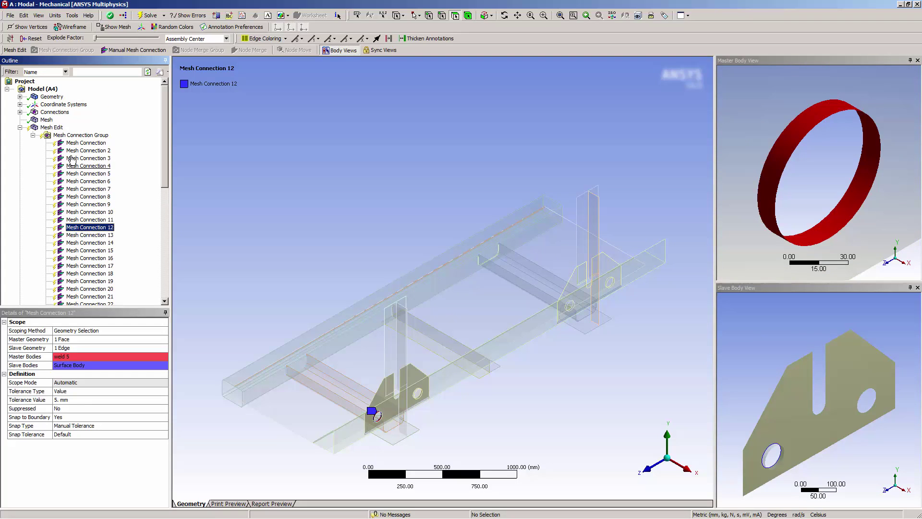
pyautogui.click(33, 135)
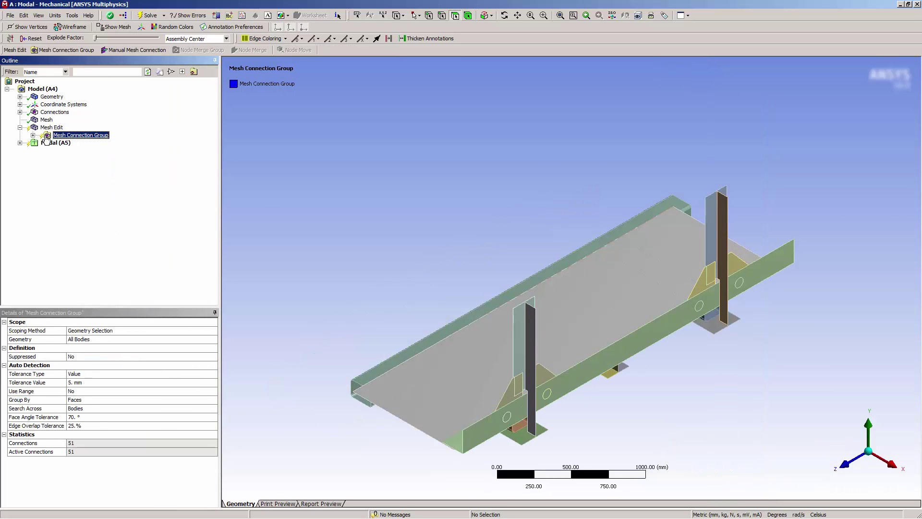
# - Run Connect Mesh on Mesh Edit and display the connected mesh on the model
pyautogui.rightClick(54, 128)
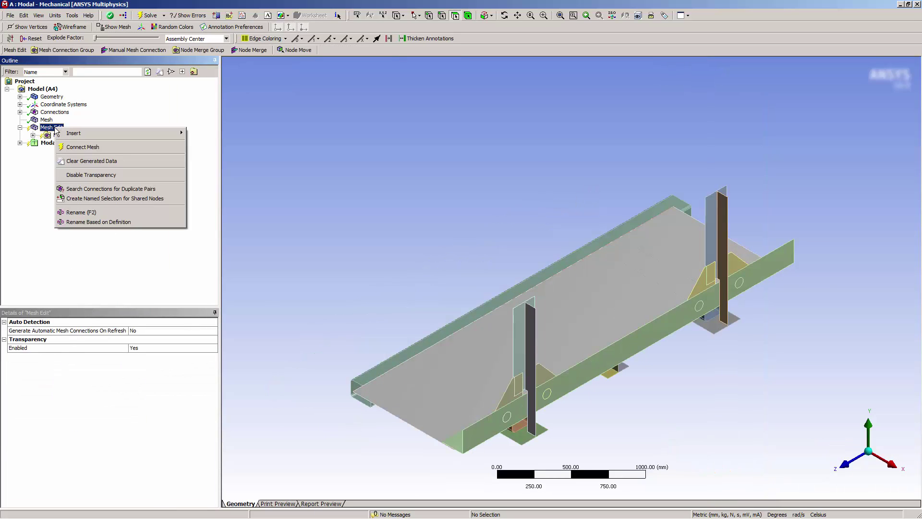
pyautogui.click(87, 147)
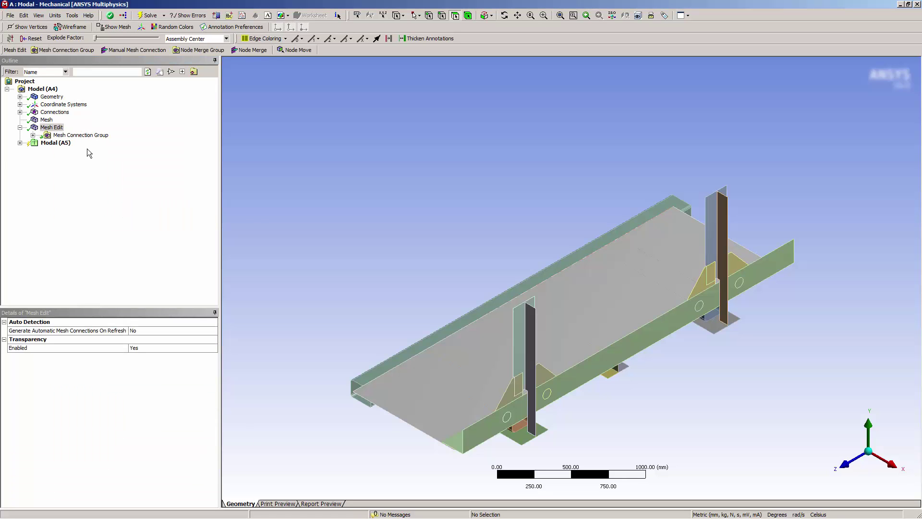
pyautogui.click(115, 27)
# - Colour mesh edges By Connection and inspect the gusset plate joints up close
pyautogui.click(264, 39)
pyautogui.click(263, 62)
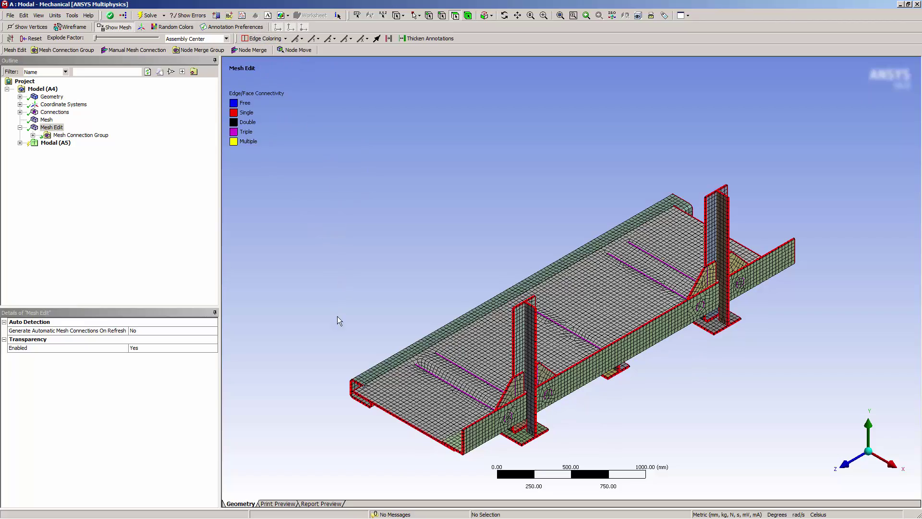
pyautogui.moveTo(338, 317); pyautogui.dragTo(610, 387, button='middle')
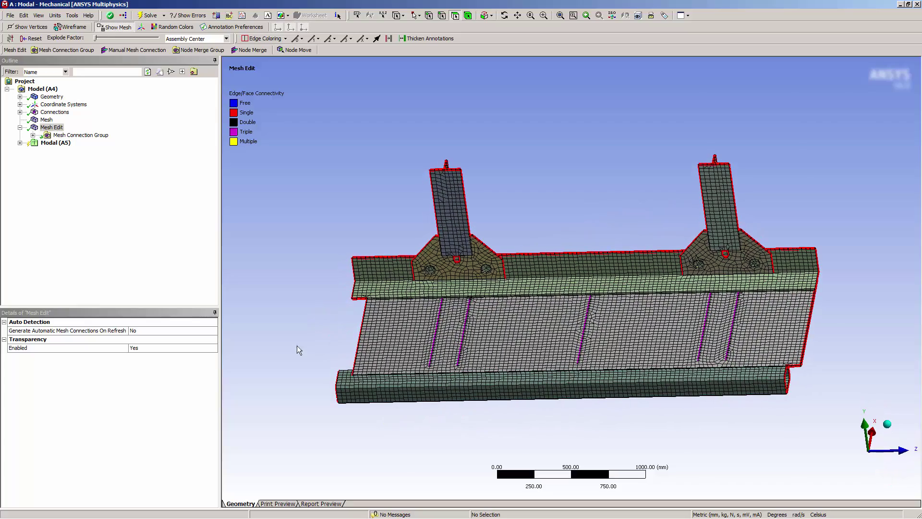
pyautogui.moveTo(347, 329); pyautogui.dragTo(469, 246, button='right')
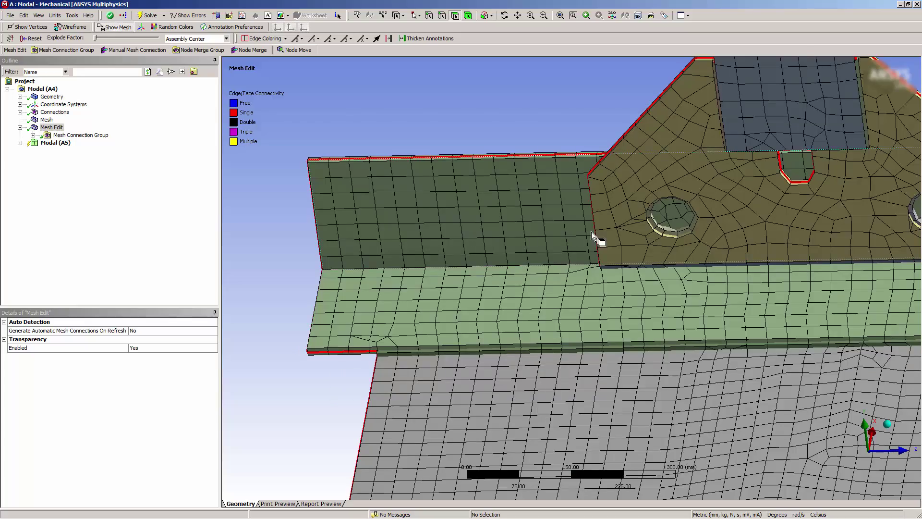
pyautogui.moveTo(593, 268); pyautogui.dragTo(720, 275, button='middle')
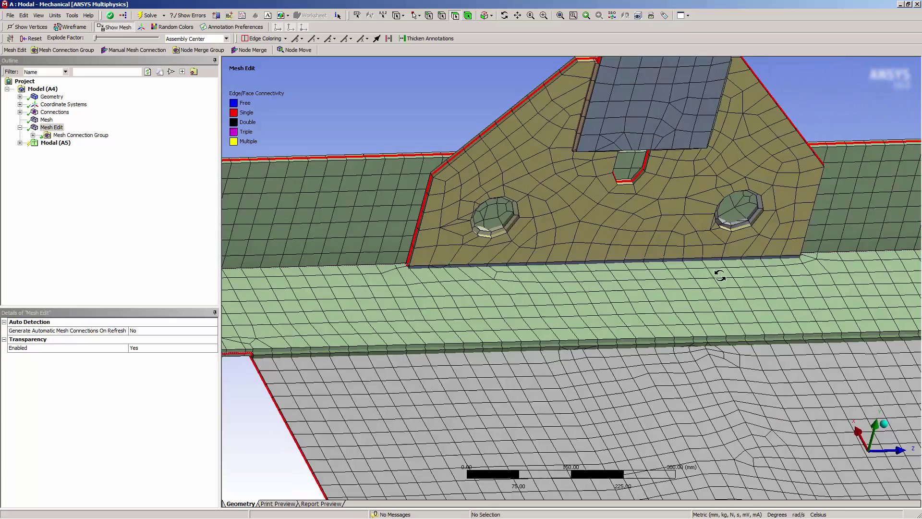
pyautogui.moveTo(784, 276); pyautogui.dragTo(686, 277, button='middle')
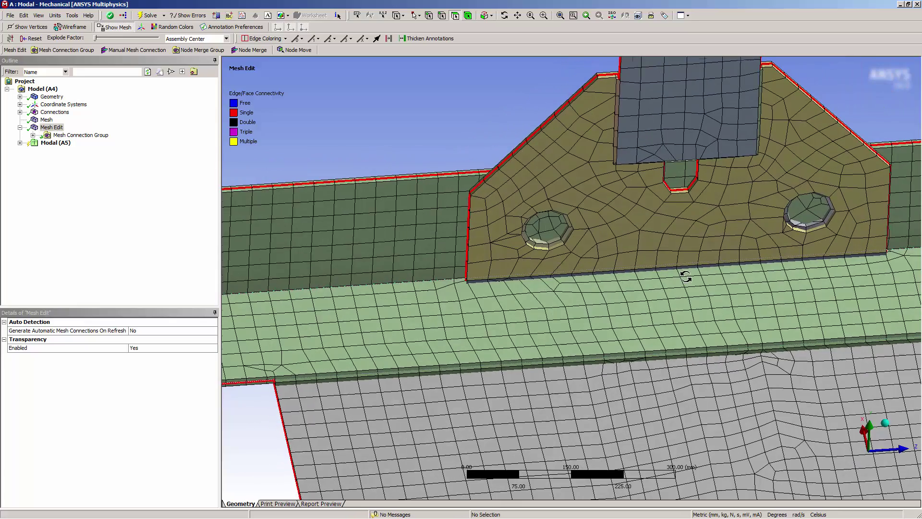
pyautogui.click(887, 422)
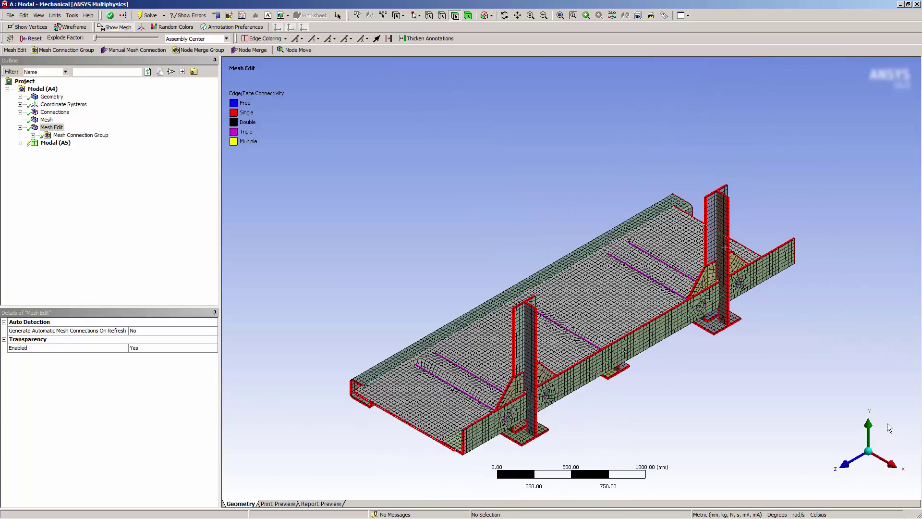